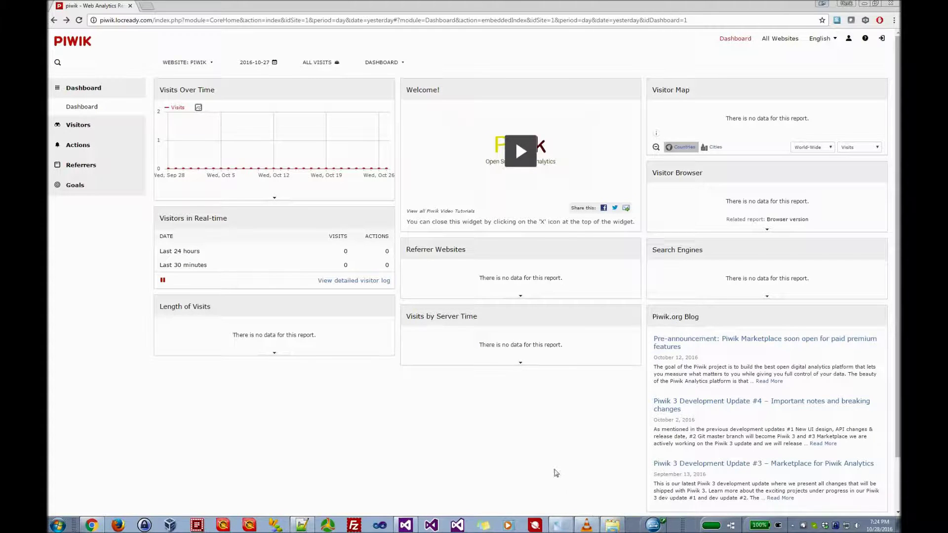
- Switch to RIGI WebSnap, check the project's screenshots folder, and save a screenshot of the Piwik dashboard there as HTML
{"action": "left_click", "coordinate": [560, 527]}
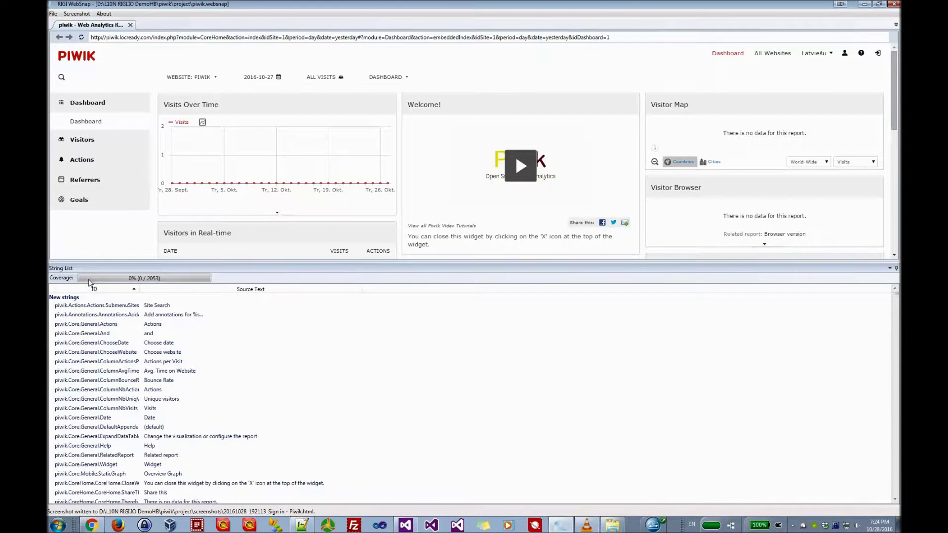
{"action": "mouse_move", "coordinate": [135, 286]}
{"action": "left_click", "coordinate": [612, 527]}
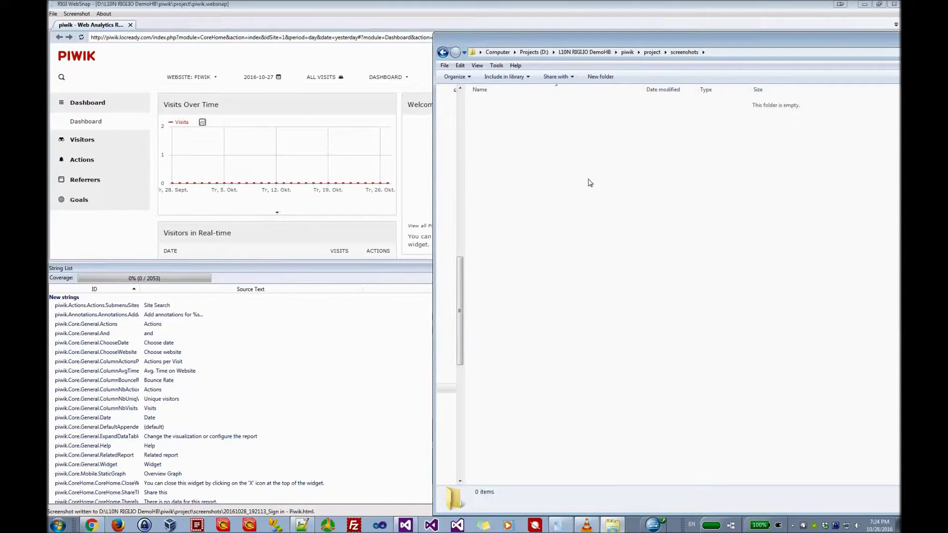
{"action": "left_click", "coordinate": [352, 6]}
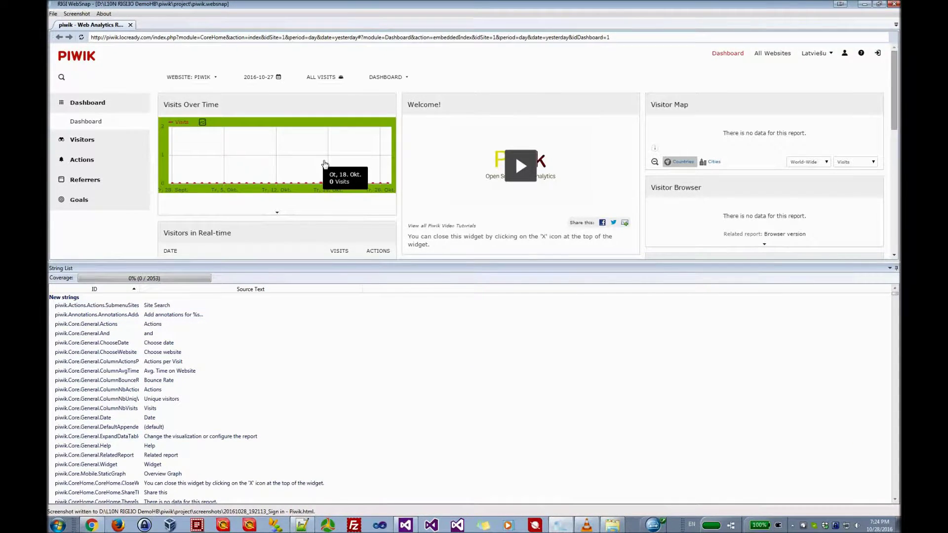
{"action": "left_click", "coordinate": [344, 161]}
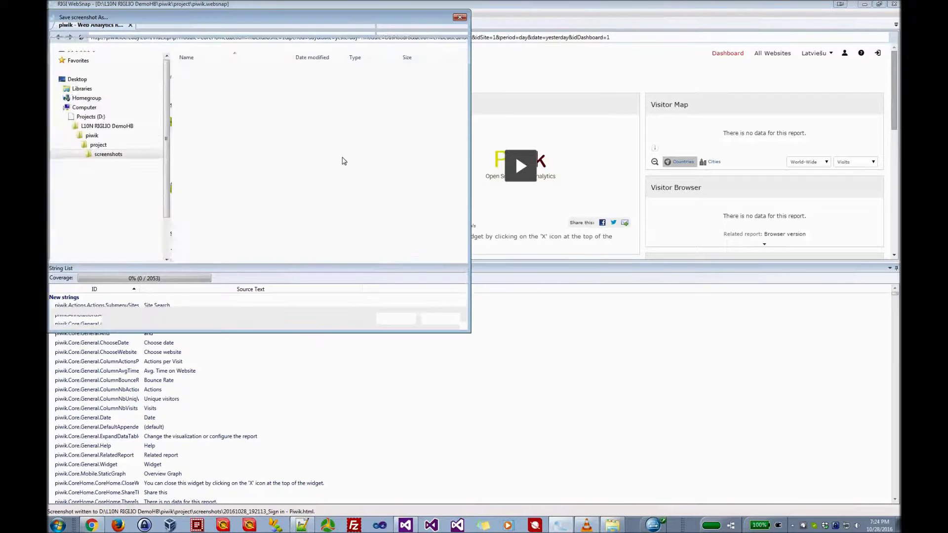
{"action": "left_click", "coordinate": [400, 320]}
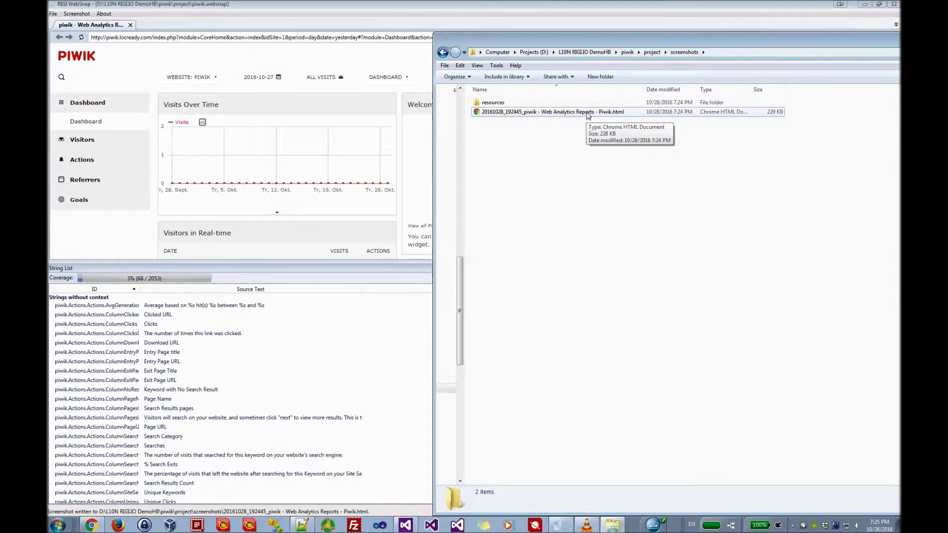
- Open the saved dashboard HTML screenshot in Chrome and examine the RIGI_SCREENSHOT_HEADER block in its page source
{"action": "left_click", "coordinate": [588, 115]}
{"action": "double_click", "coordinate": [588, 113]}
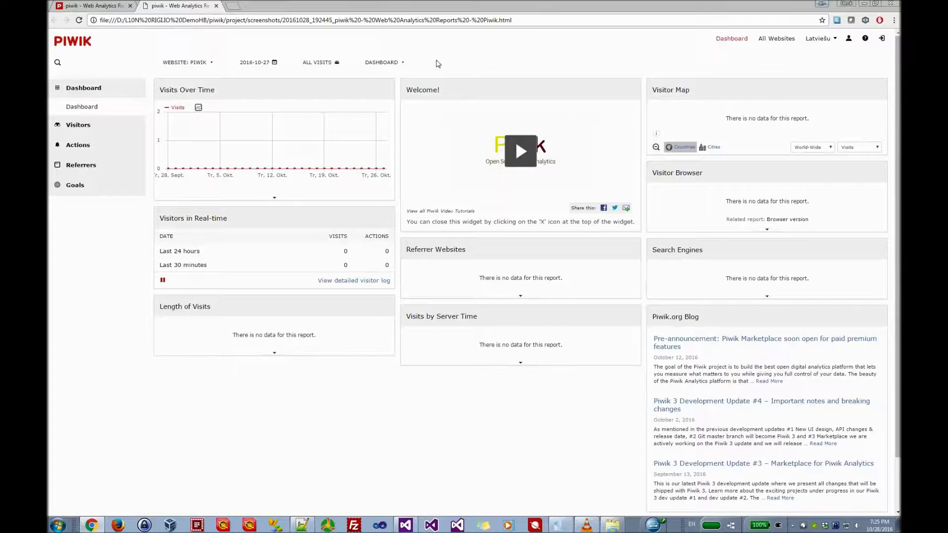
{"action": "right_click", "coordinate": [465, 390]}
{"action": "left_click", "coordinate": [501, 489]}
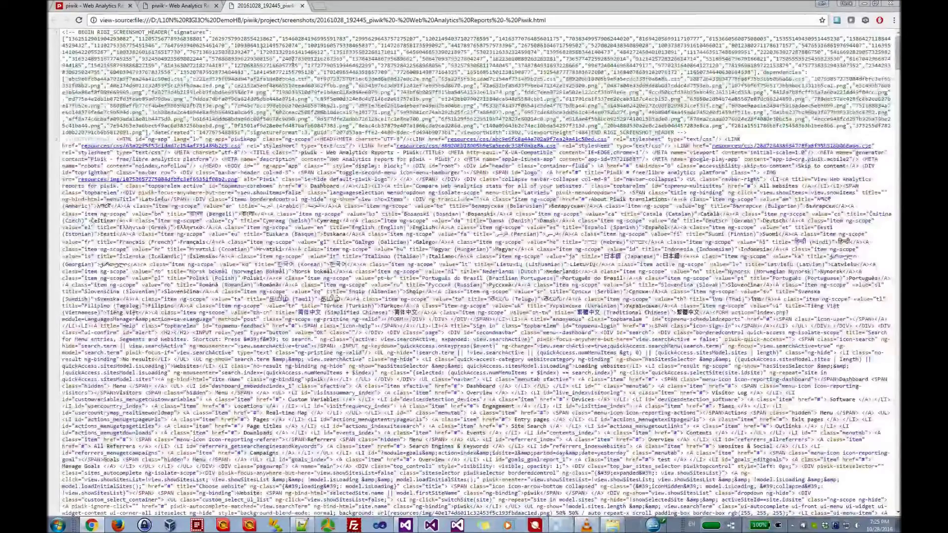
{"action": "left_click_drag", "start_coordinate": [78, 39], "coordinate": [637, 133]}
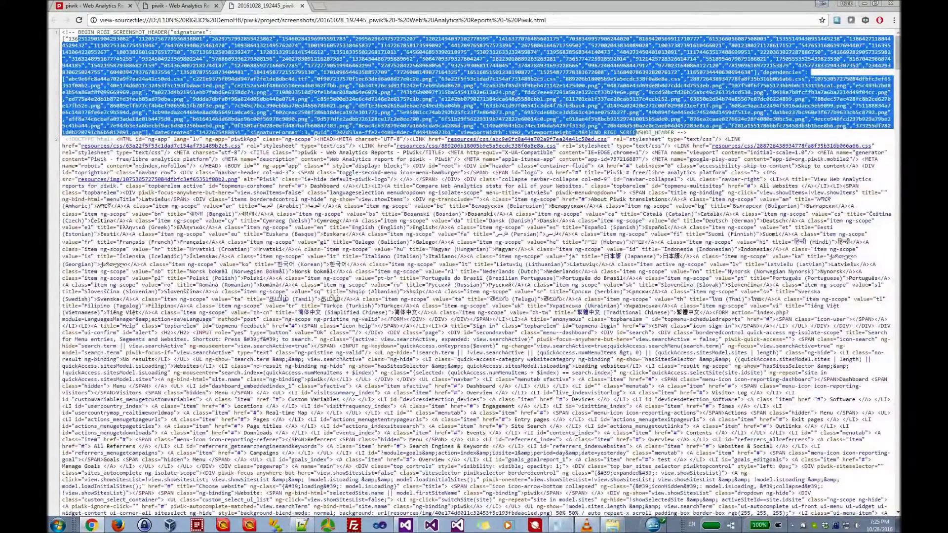
{"action": "left_click", "coordinate": [302, 6]}
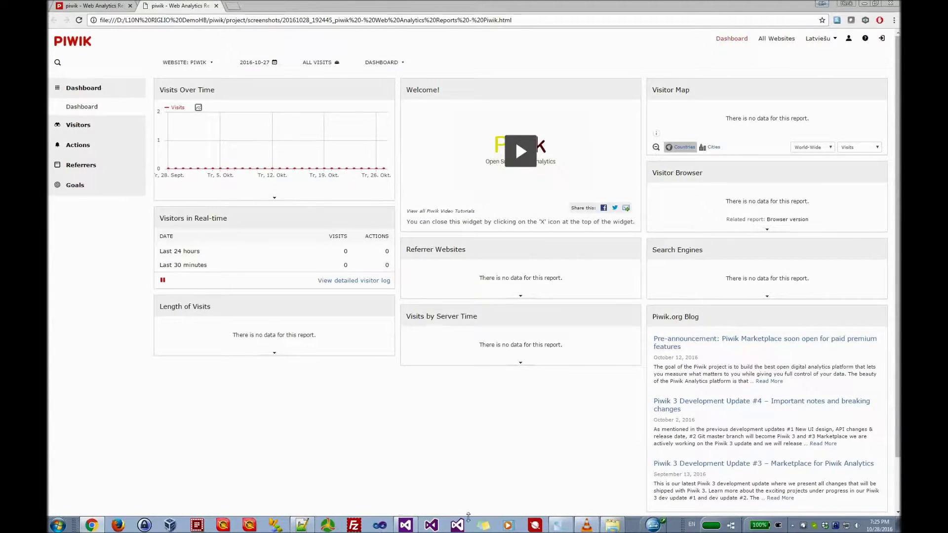
- Return to RIGI WebSnap and save screenshots of the Visitors Overview and Visitor Log pages
{"action": "left_click", "coordinate": [561, 525]}
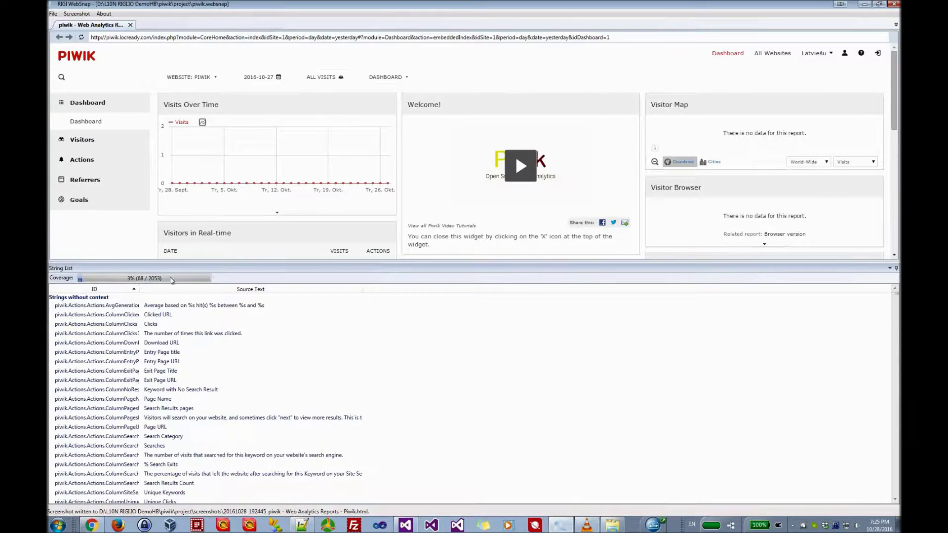
{"action": "left_click", "coordinate": [82, 139]}
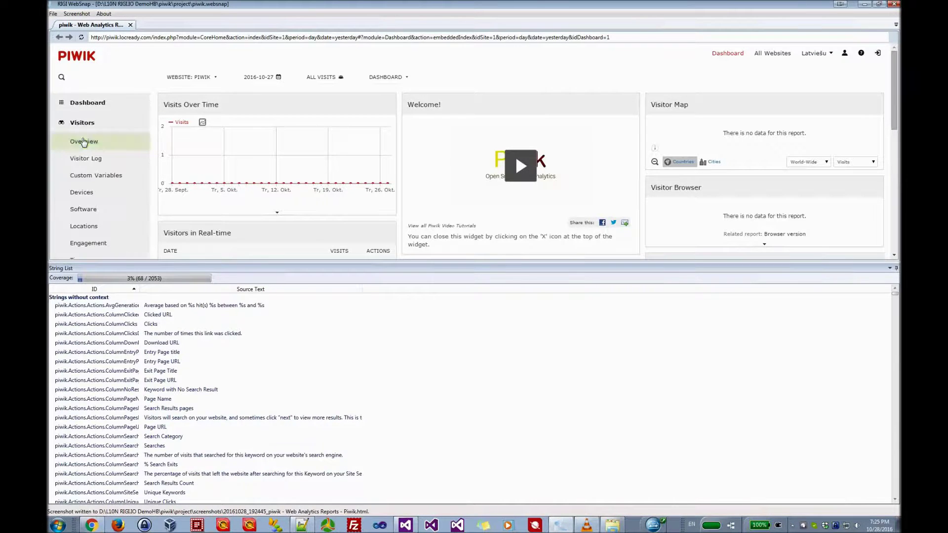
{"action": "left_click", "coordinate": [86, 145]}
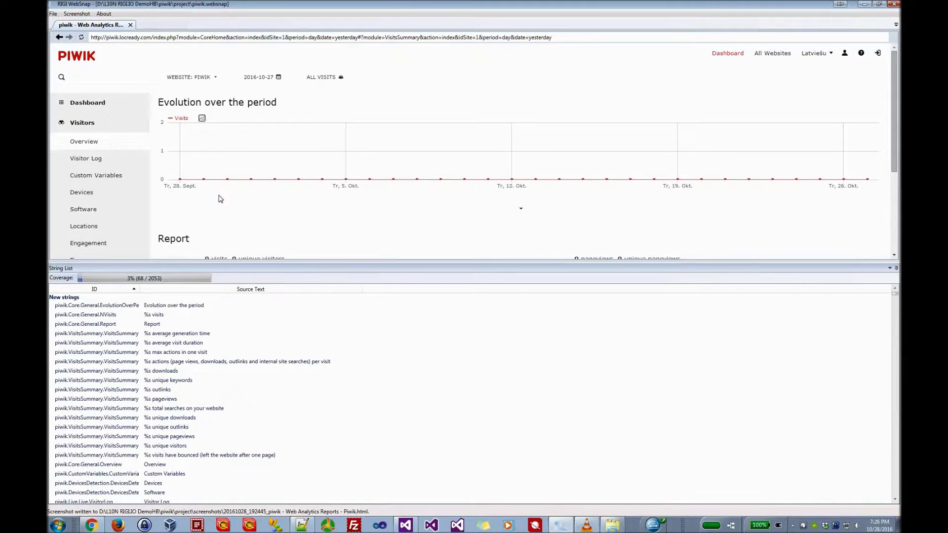
{"action": "key", "text": "ctrl+shift+s"}
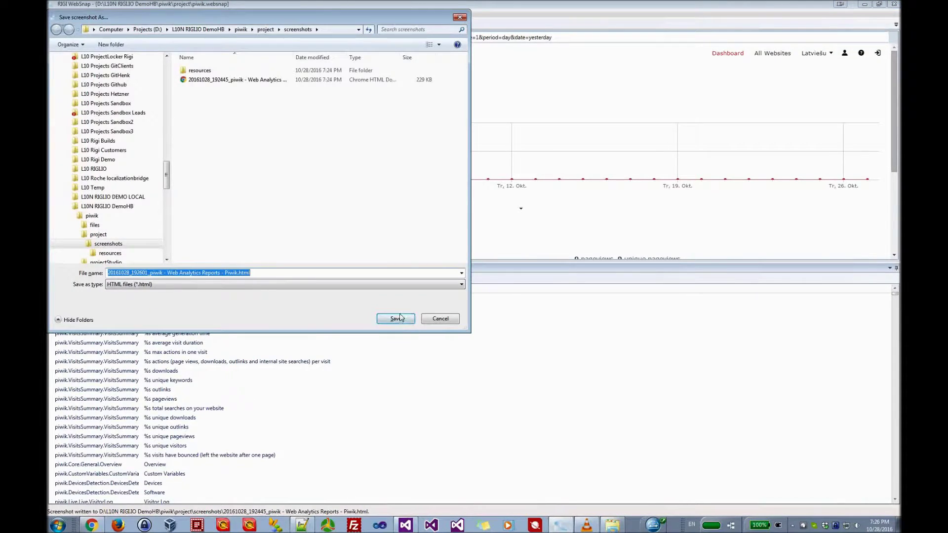
{"action": "left_click", "coordinate": [400, 319]}
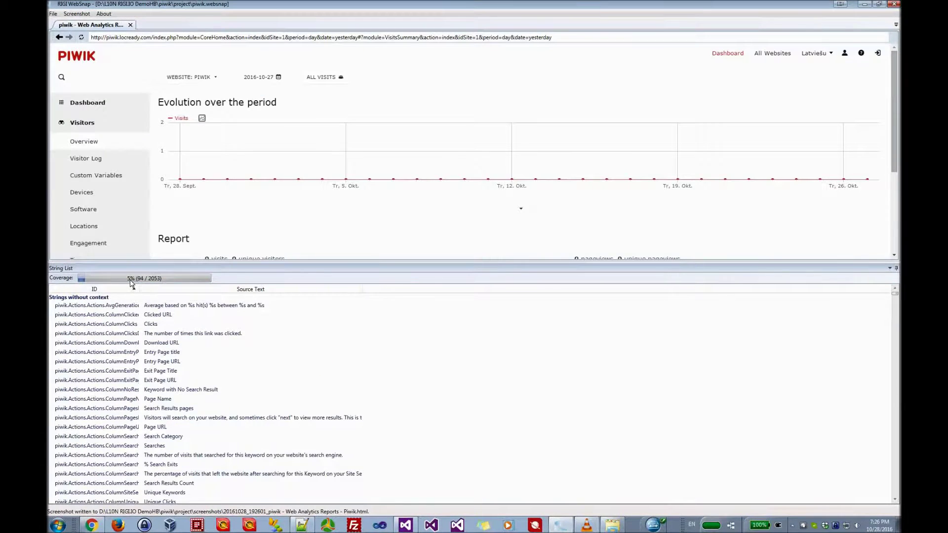
{"action": "left_click", "coordinate": [95, 162]}
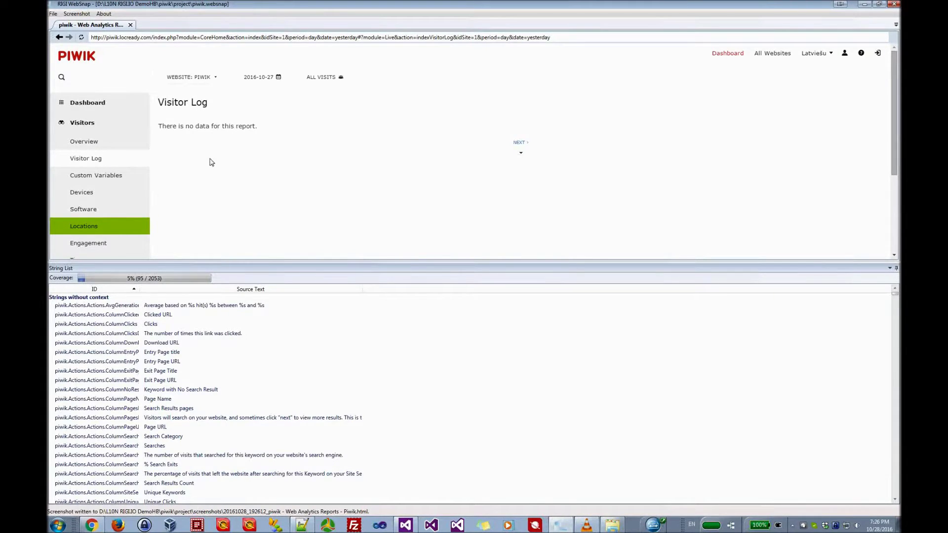
- Open Piwik's sign-in page and save a screenshot of it under the suggested file name
{"action": "left_click", "coordinate": [878, 53]}
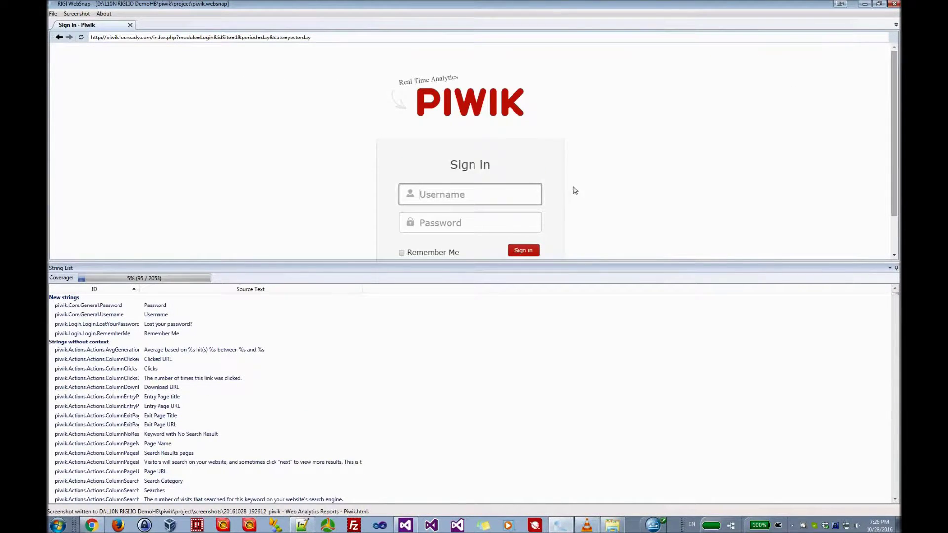
{"action": "key", "text": "ctrl+shift+s"}
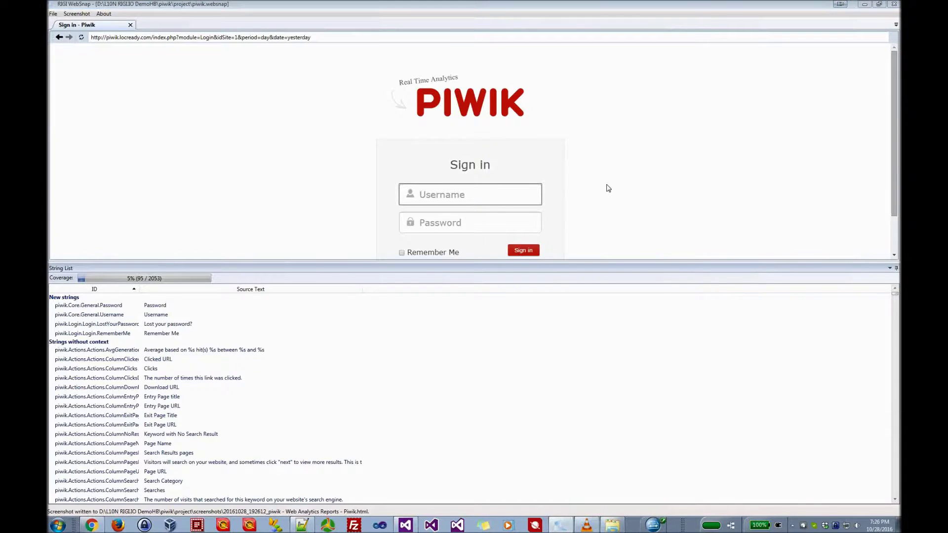
{"action": "key", "text": "Return"}
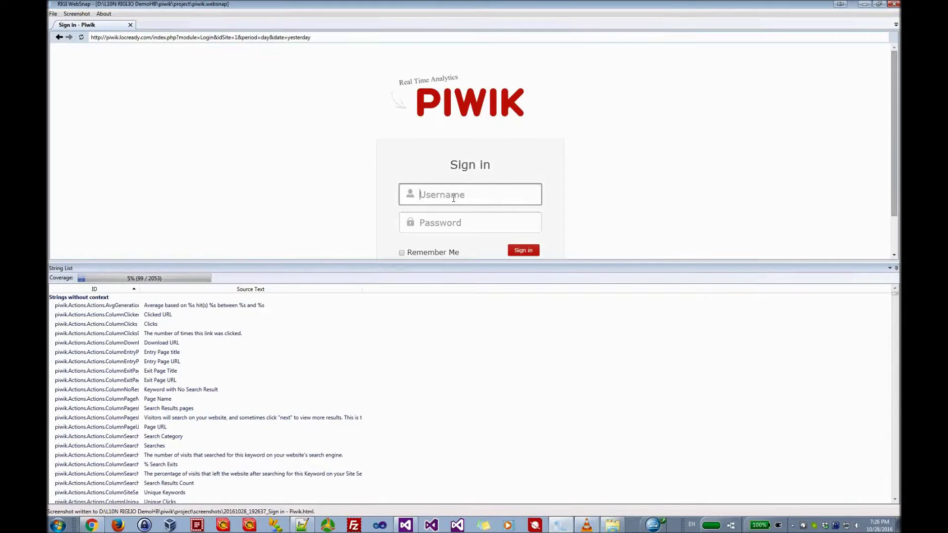
- Submit the sign-in form with only the username filled in and save a screenshot of the resulting error page
{"action": "left_click", "coordinate": [453, 198]}
{"action": "type", "text": "henk"}
{"action": "key", "text": "Return"}
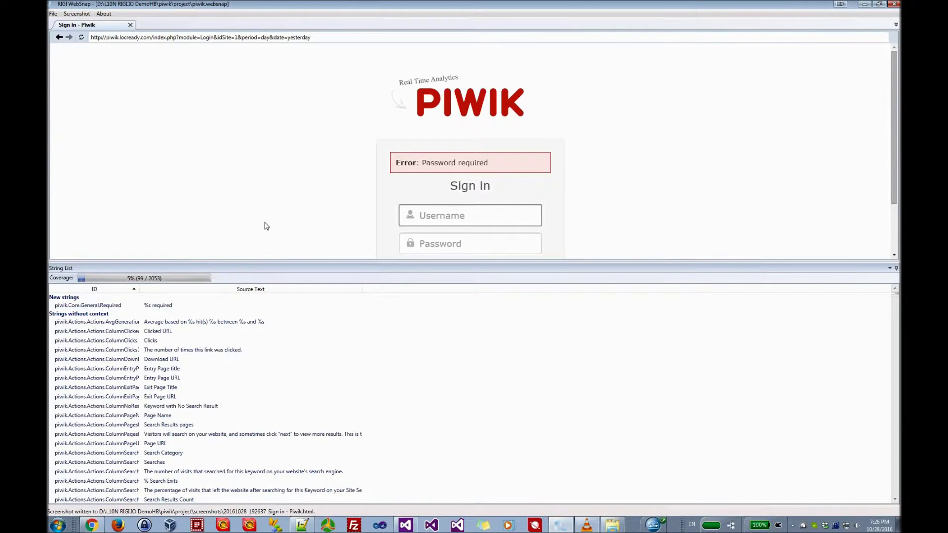
{"action": "key", "text": "ctrl+shift+s"}
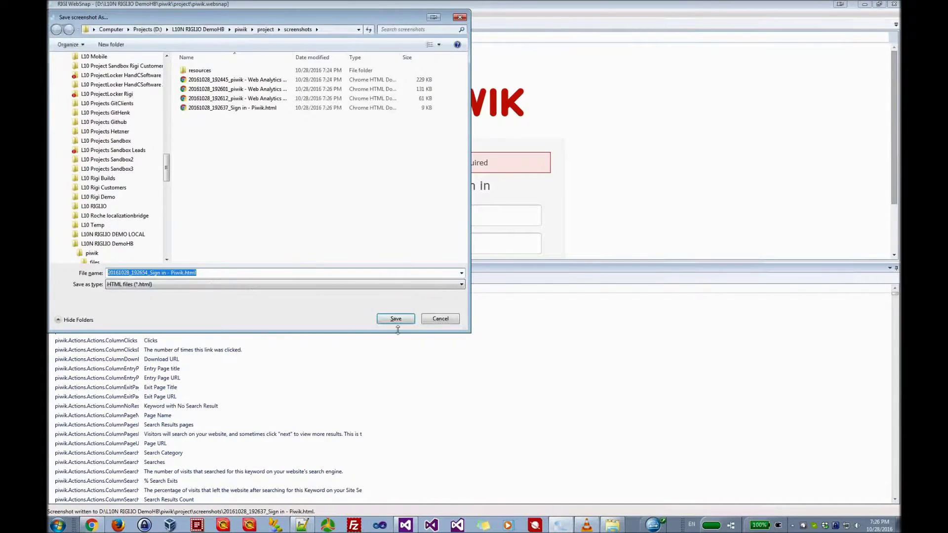
{"action": "left_click", "coordinate": [403, 322]}
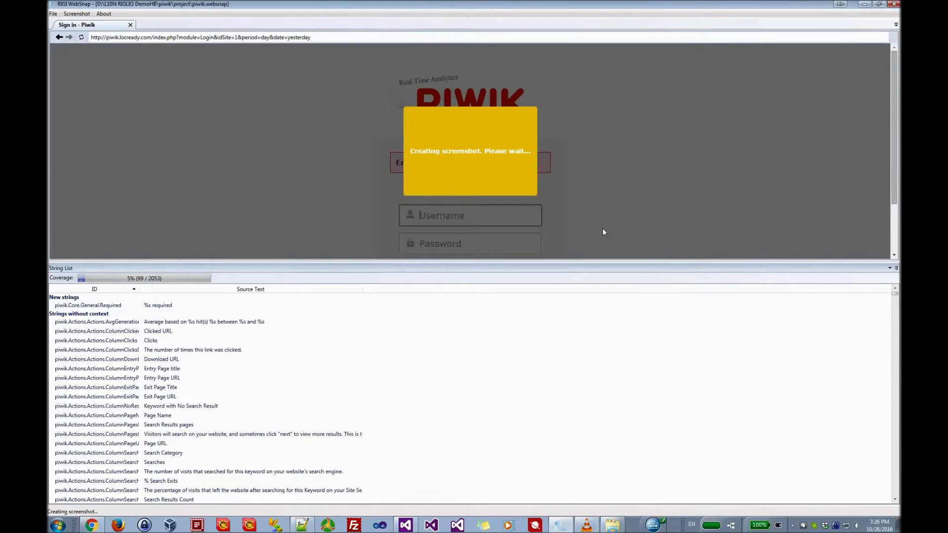
- Sign in to Piwik by entering the username and the account password
{"action": "type", "text": "henk"}
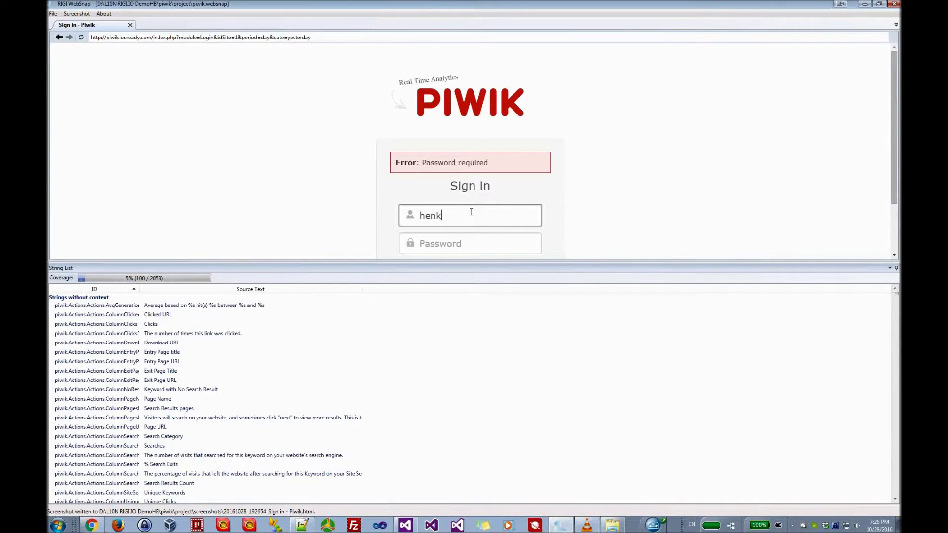
{"action": "key", "text": "Tab"}
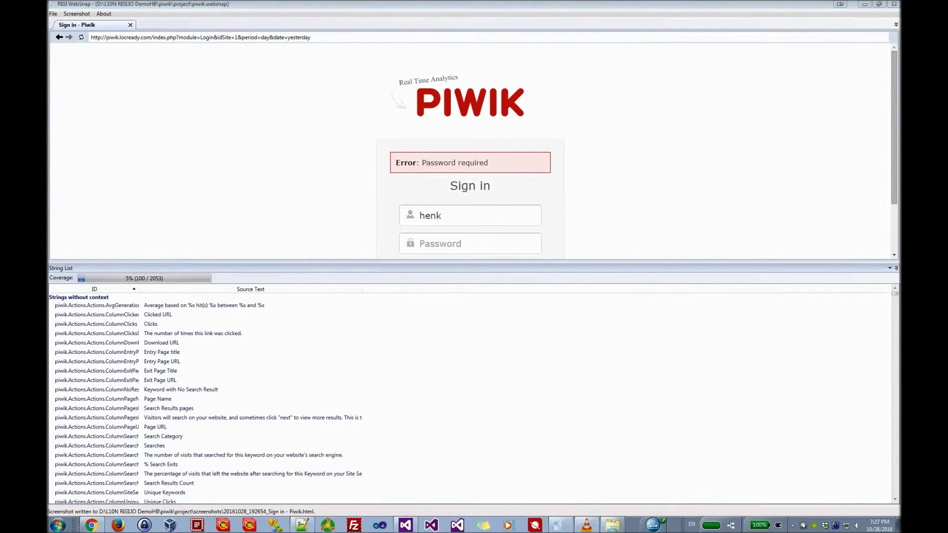
{"action": "left_click", "coordinate": [455, 241]}
{"action": "key", "text": "ctrl+v"}
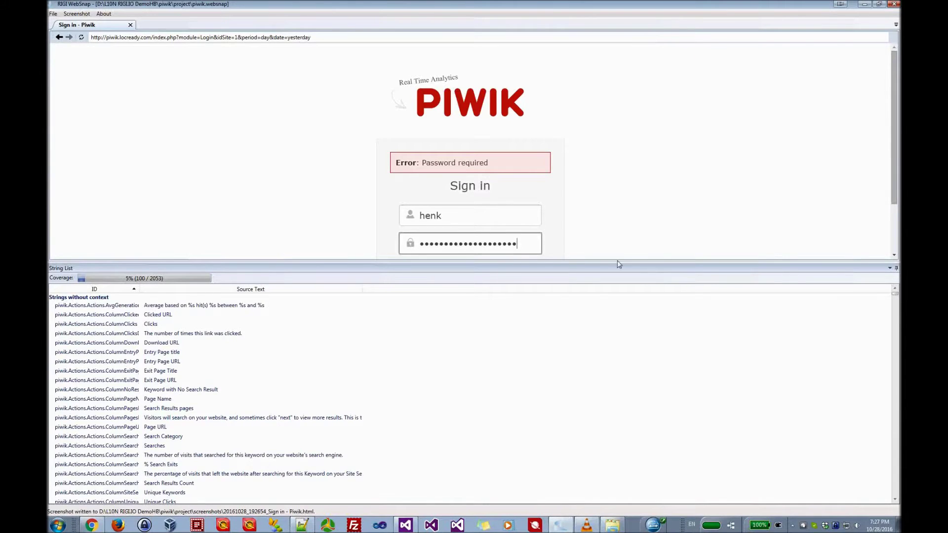
{"action": "scroll", "coordinate": [628, 232], "scroll_direction": "down", "scroll_amount": 2}
{"action": "left_click", "coordinate": [523, 205]}
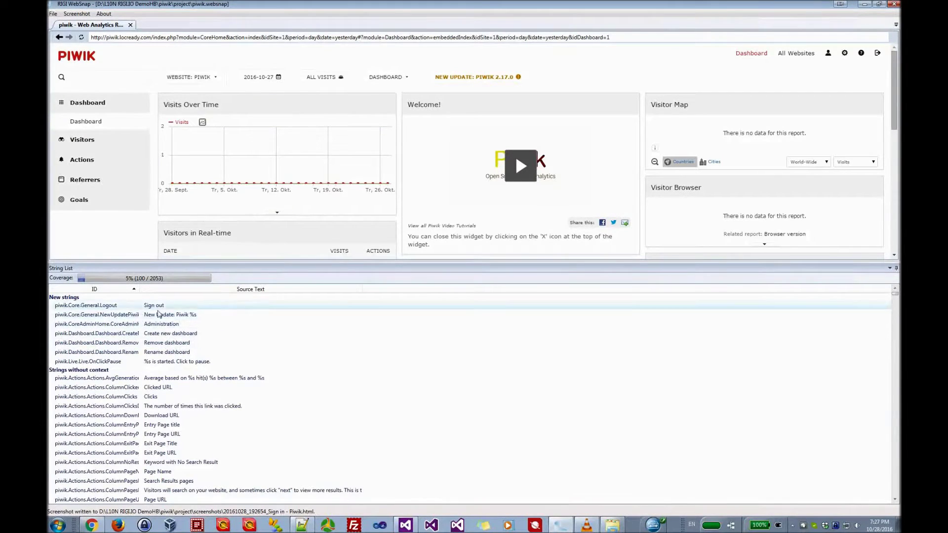
- Save a screenshot of the signed-in dashboard and another of the Manage Websites administration page
{"action": "key", "text": "F12"}
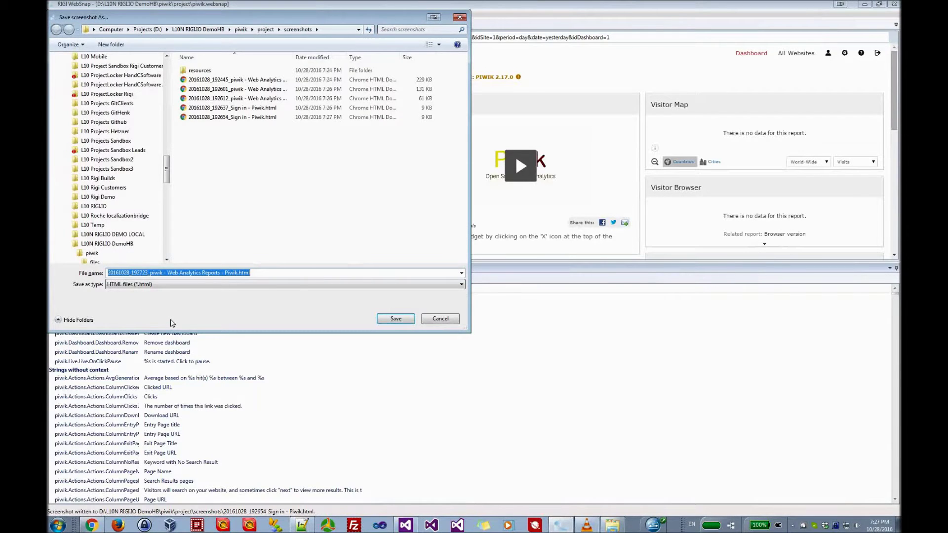
{"action": "key", "text": "Return"}
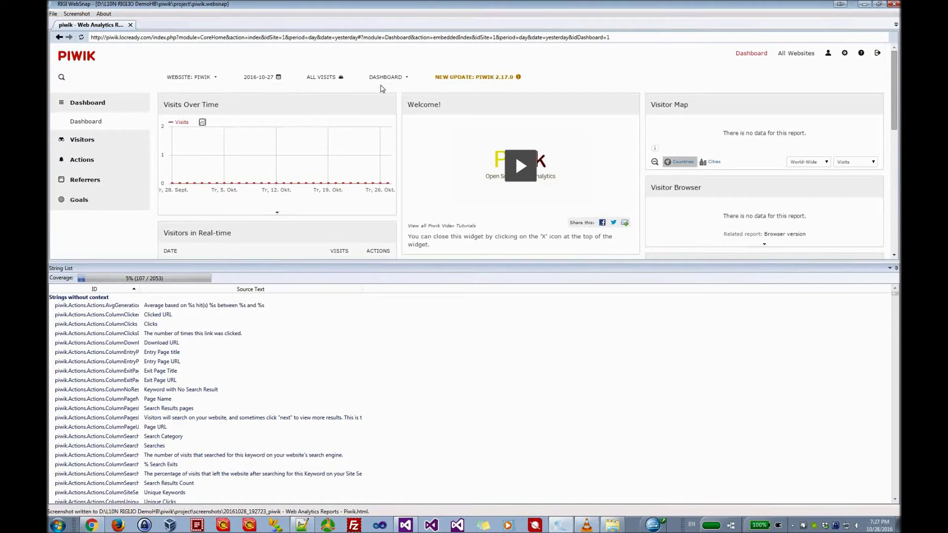
{"action": "left_click", "coordinate": [847, 57]}
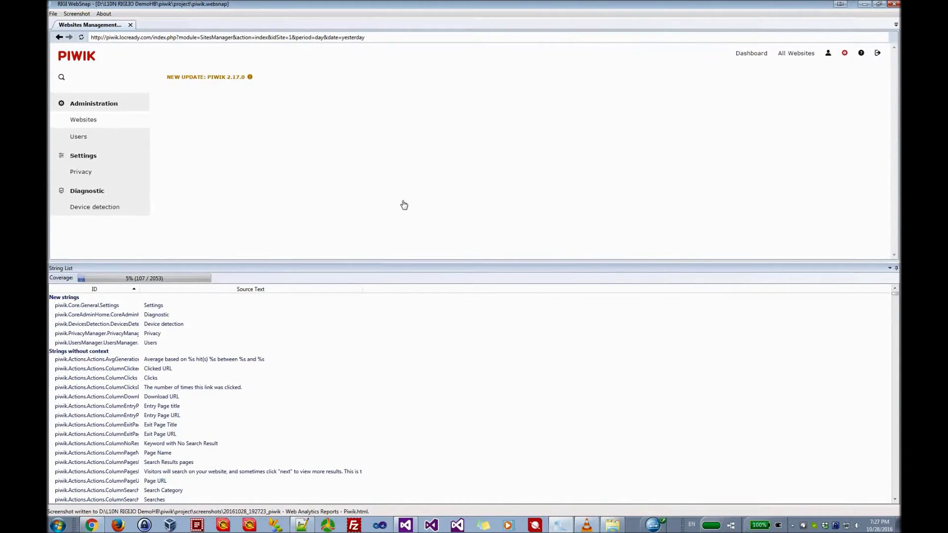
{"action": "key", "text": "ctrl+shift+s"}
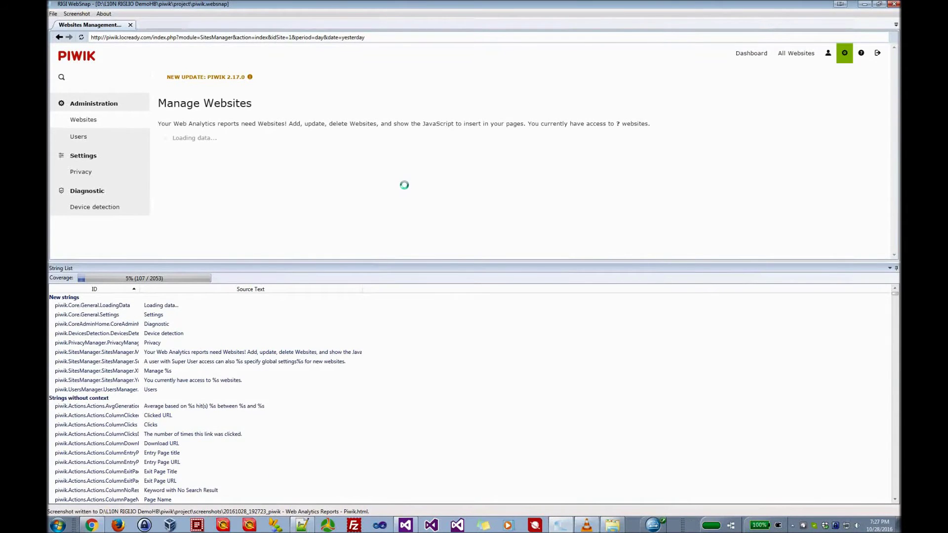
{"action": "key", "text": "Return"}
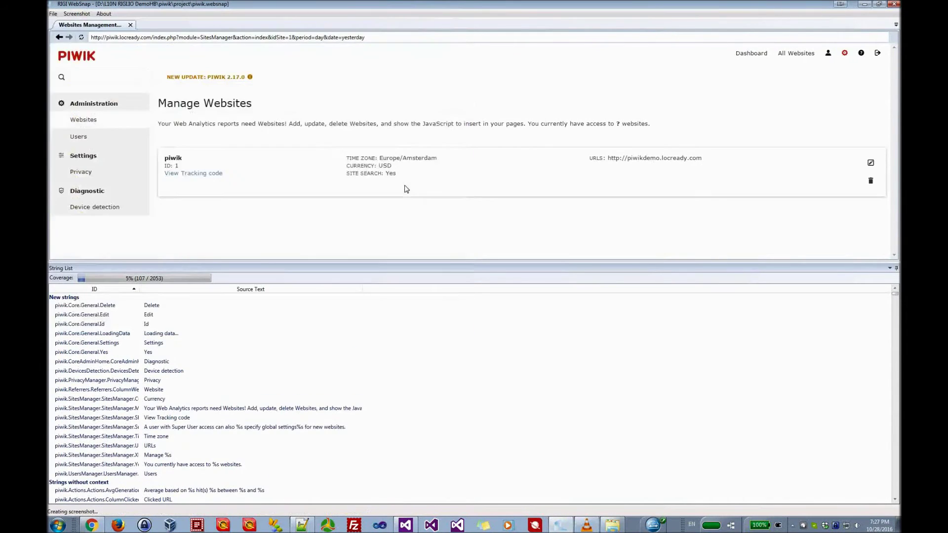